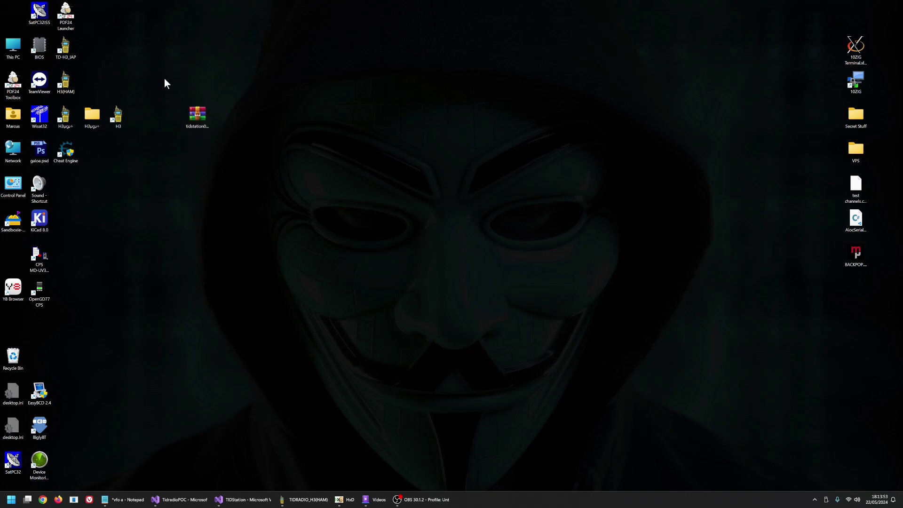
- Extract the TID Station archive to the desktop and open the tidstation021a folder
right_click(192, 114)
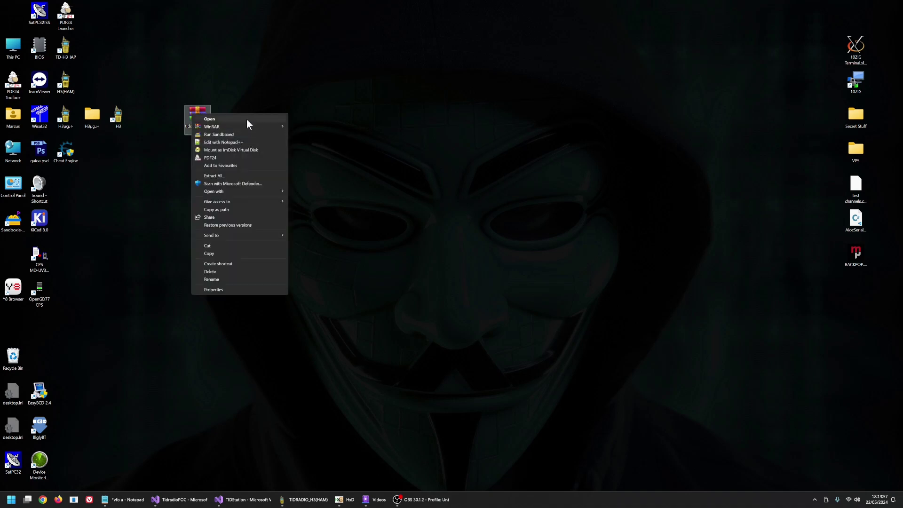
mouse_move(245, 123)
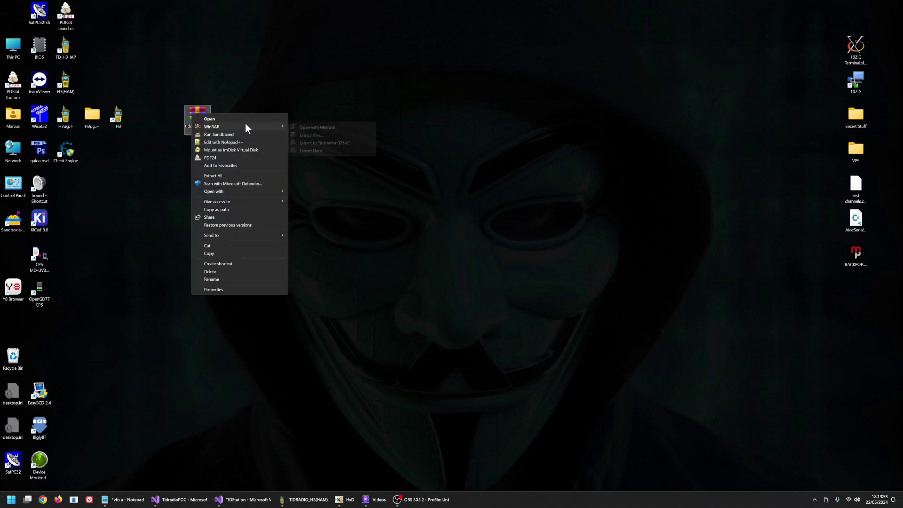
left_click(316, 150)
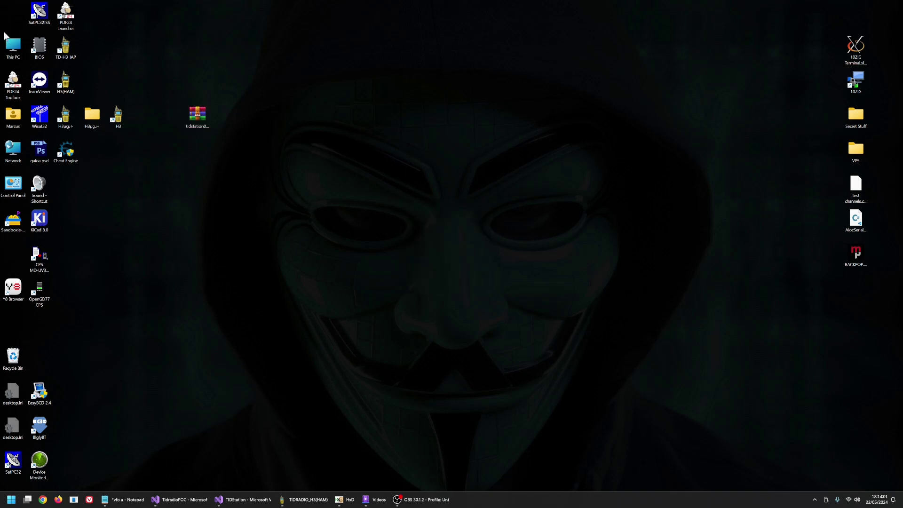
left_click_drag(11, 17, 199, 162)
double_click(198, 151)
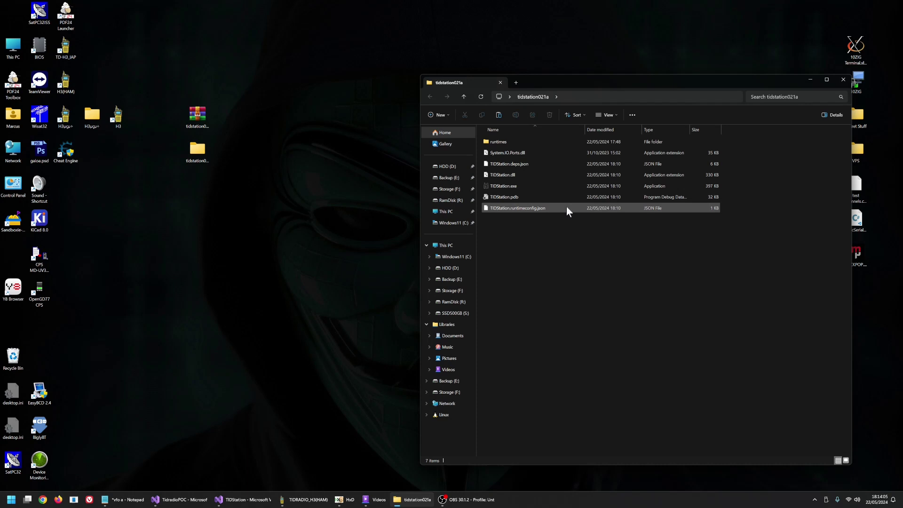
- Launch TIDStation.exe, then reposition and enlarge its window
double_click(512, 186)
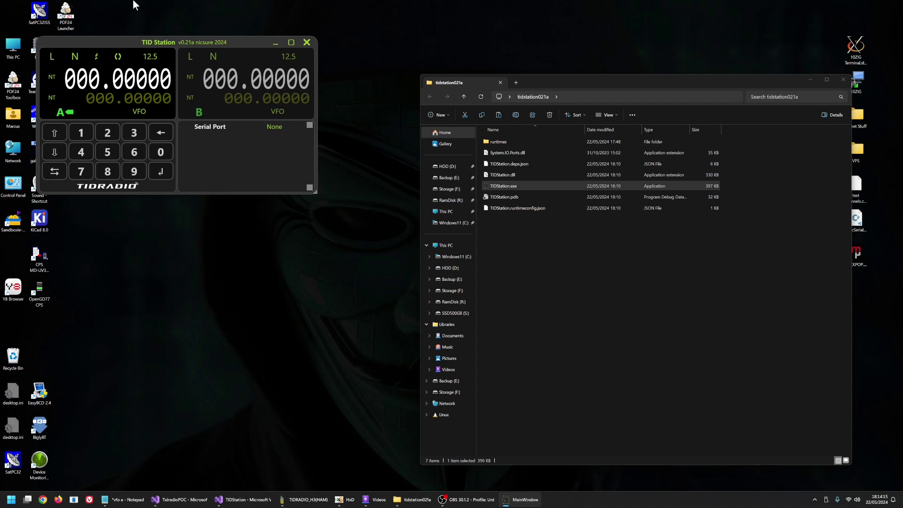
left_click_drag(111, 42, 253, 110)
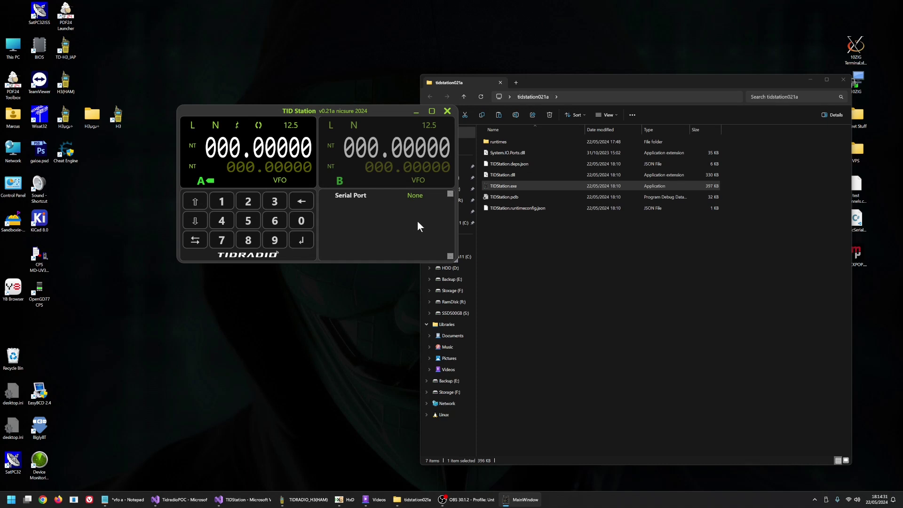
left_click_drag(272, 107, 286, 80)
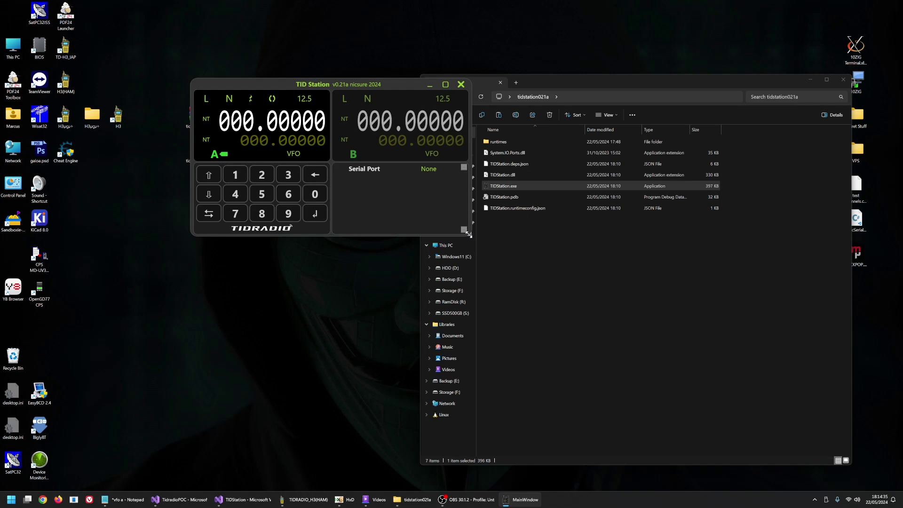
left_click_drag(469, 234, 689, 428)
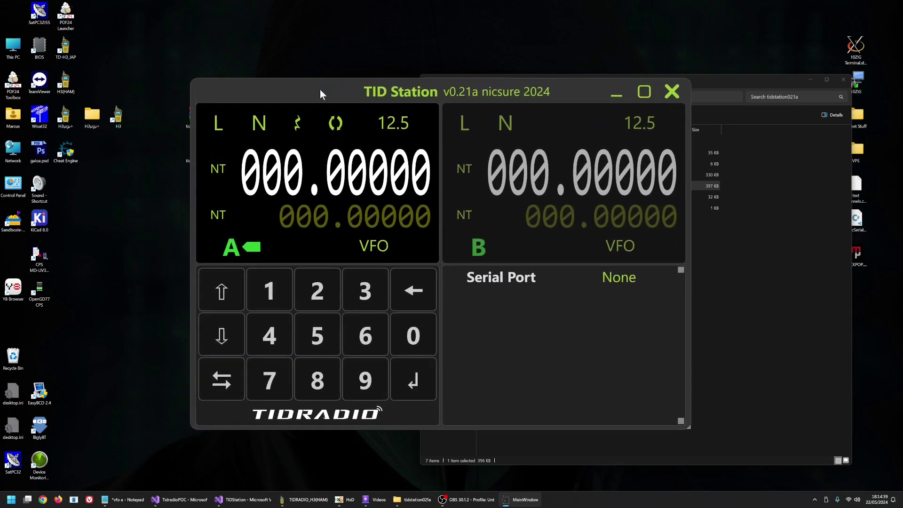
left_click_drag(320, 90, 291, 65)
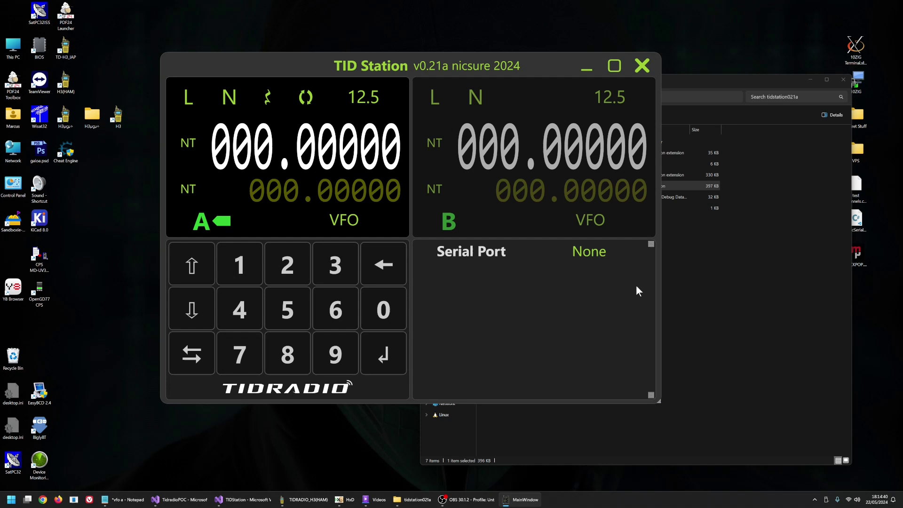
- Select serial port COM10 so VFO A reads CH-015 at 439.72500 and VFO B 122.02000
left_click(584, 258)
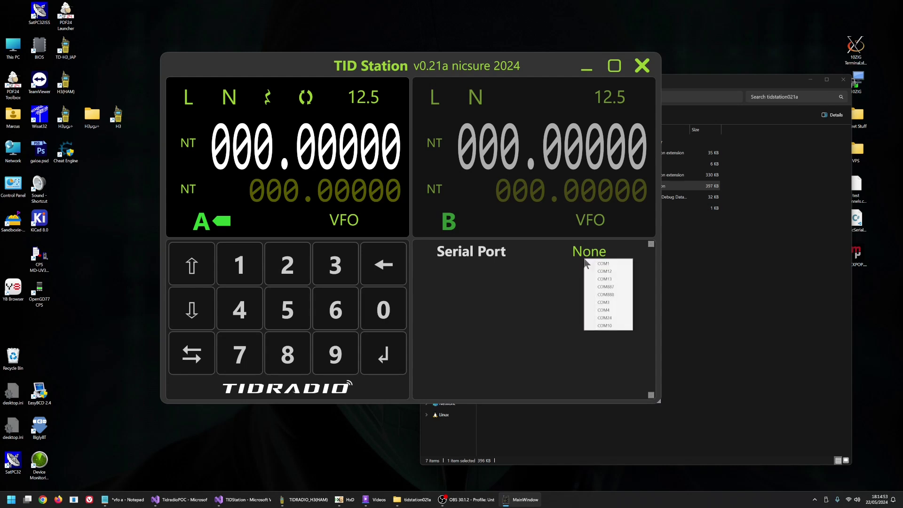
left_click(605, 325)
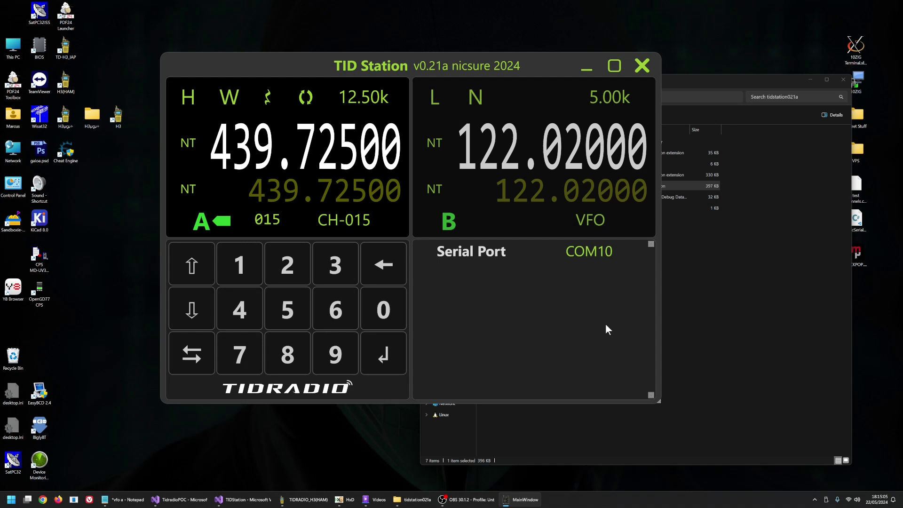
mouse_move(303, 67)
left_mouse_down()
mouse_move(352, 57)
mouse_move(310, 69)
left_mouse_up()
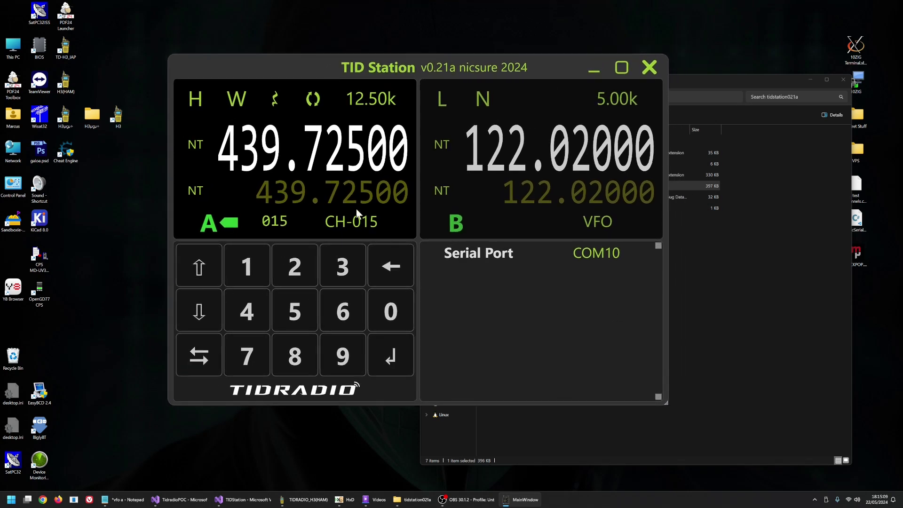
- Switch VFO A to VFO mode with high power, wide bandwidth and a 2.50k step
left_click(362, 233)
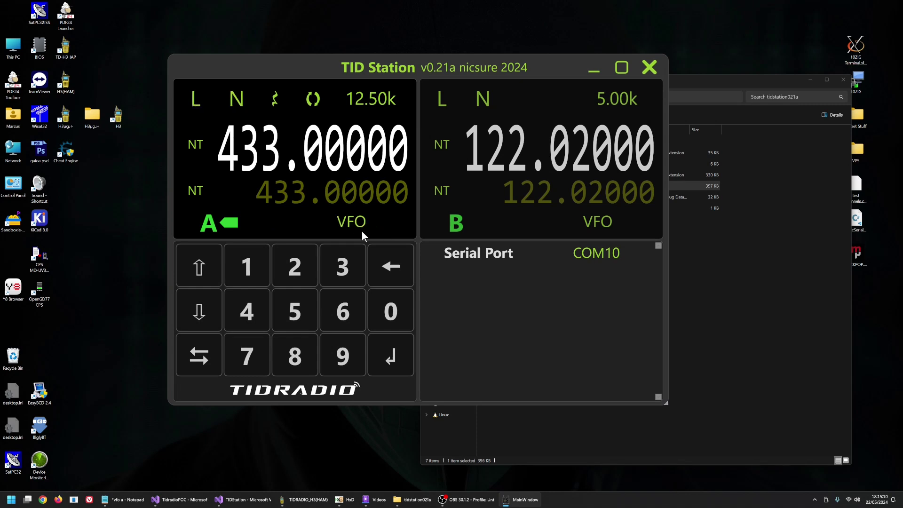
left_click(193, 104)
left_click(236, 100)
left_click(313, 100)
- Set VFO A's tone to DCS 261N, then clear it back to none
right_click(194, 146)
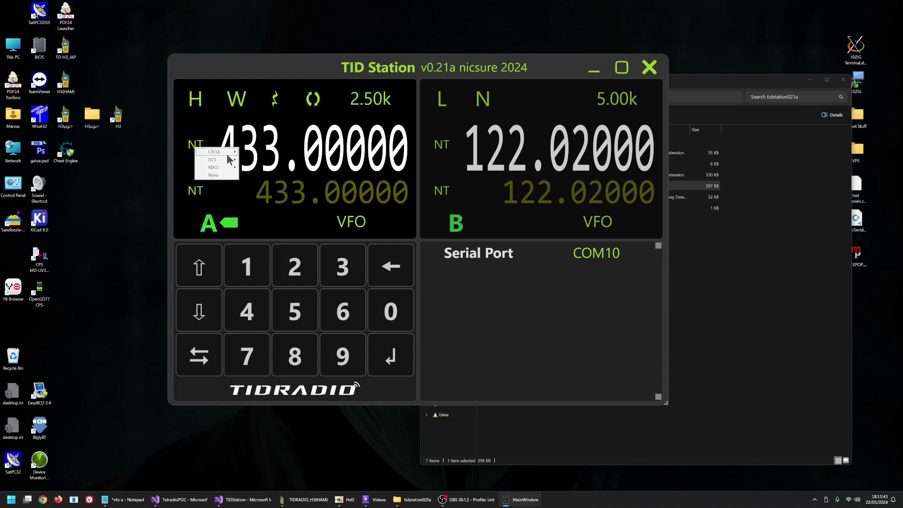
mouse_move(229, 160)
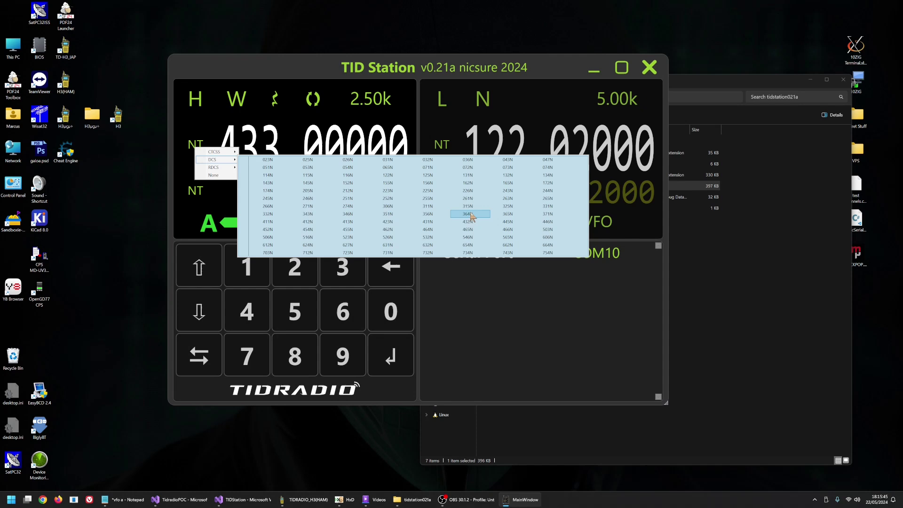
left_click(468, 199)
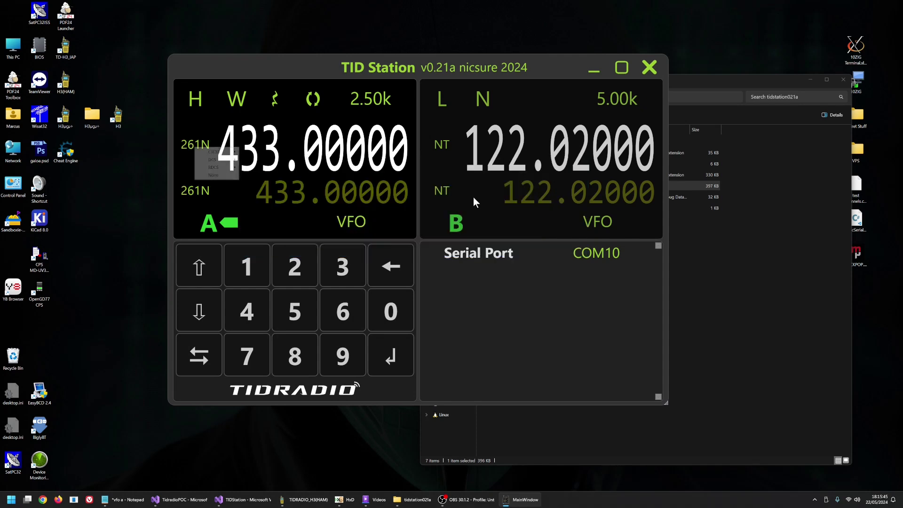
right_click(199, 143)
left_click(226, 176)
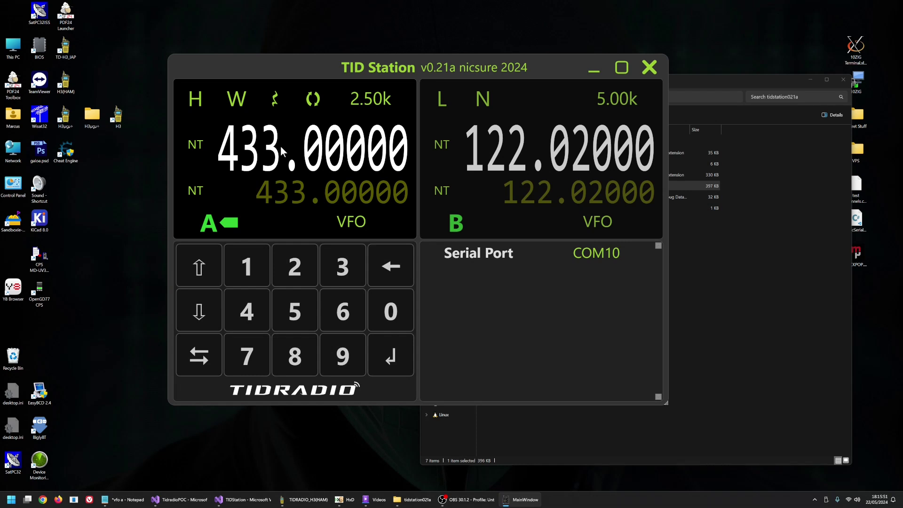
- Enter 123.00000 as VFO A's frequency, then change it to 456.00000
left_click(254, 268)
left_click(295, 266)
left_click(343, 270)
left_click(377, 357)
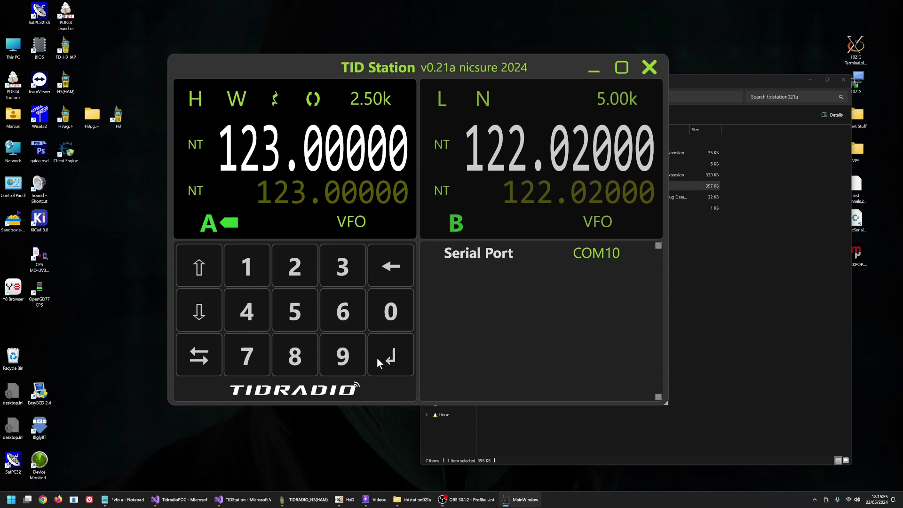
type("456")
key("Return")
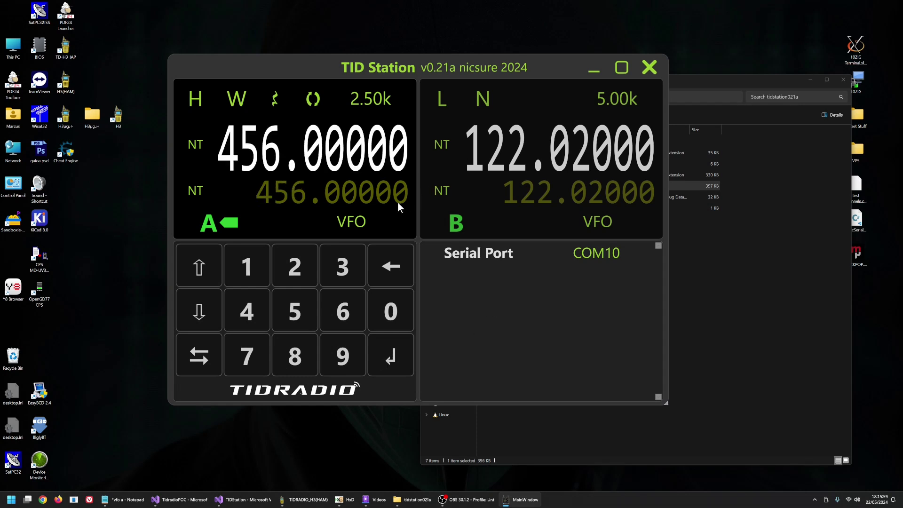
- Step VFO A's frequency up and down, briefly activating VFO B, ending at 456.00250
left_click(199, 276)
left_click(196, 339)
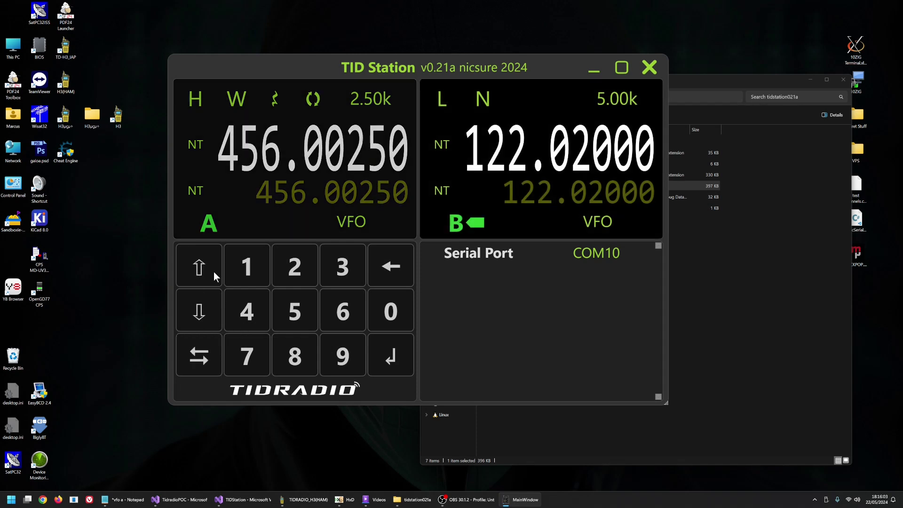
left_click(195, 361)
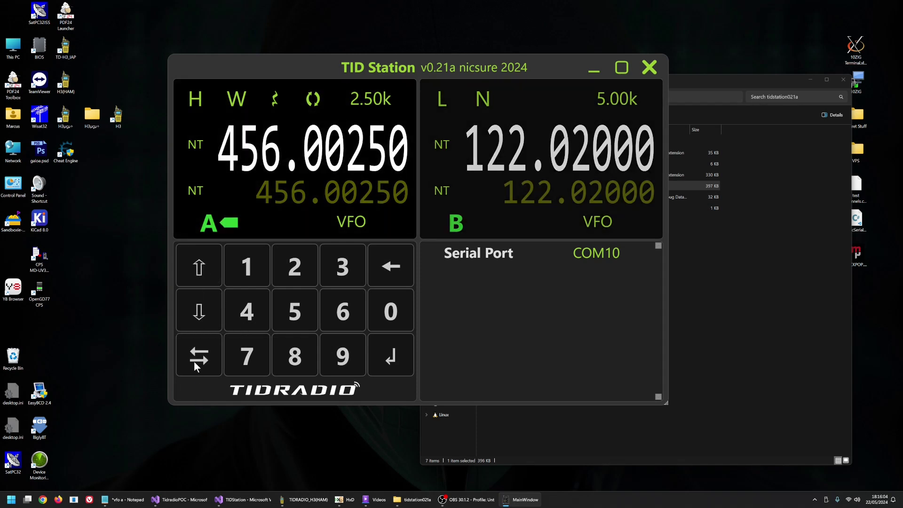
left_click(199, 272)
left_click(203, 309)
left_click(204, 280)
left_click(205, 310)
left_click(205, 310)
left_click(200, 269)
left_click(199, 269)
left_click(199, 270)
left_click(205, 305)
left_click(207, 305)
- Raise the tuning step to 50.00k, step VFO A to 455.95000, then set the step to 5.00k
left_click(368, 99)
left_click(367, 99)
left_click(367, 99)
left_click(368, 98)
left_click(367, 98)
left_click(367, 99)
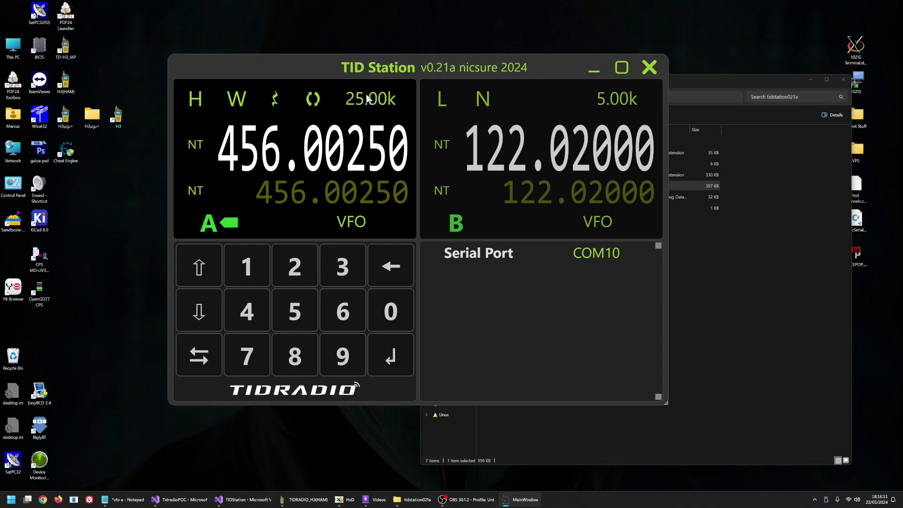
left_click(367, 98)
left_click(199, 320)
left_click(199, 321)
left_click(200, 321)
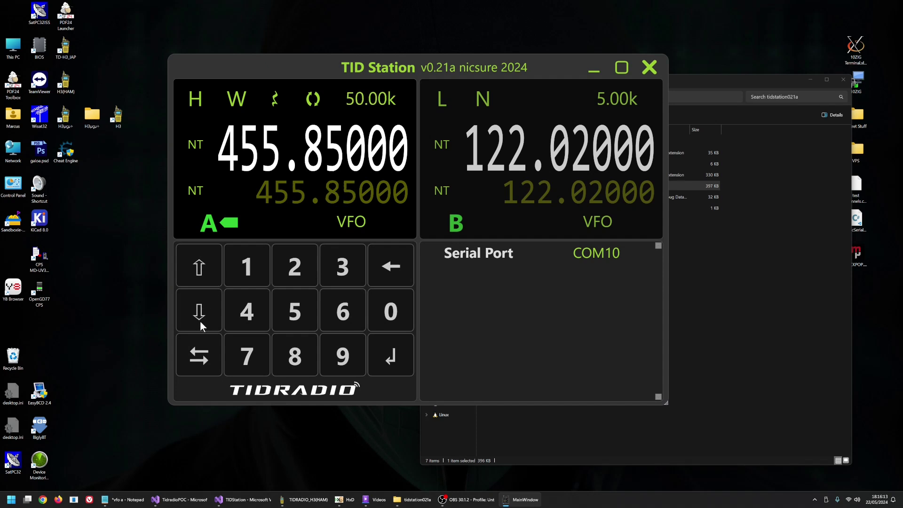
left_click(200, 320)
left_click(199, 321)
left_click(200, 263)
left_click(200, 264)
left_click(201, 262)
left_click(201, 263)
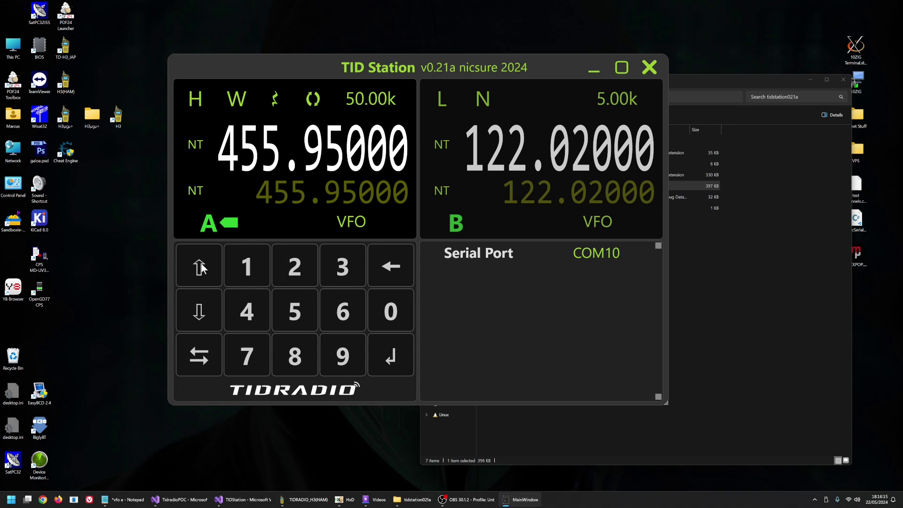
left_click(376, 100)
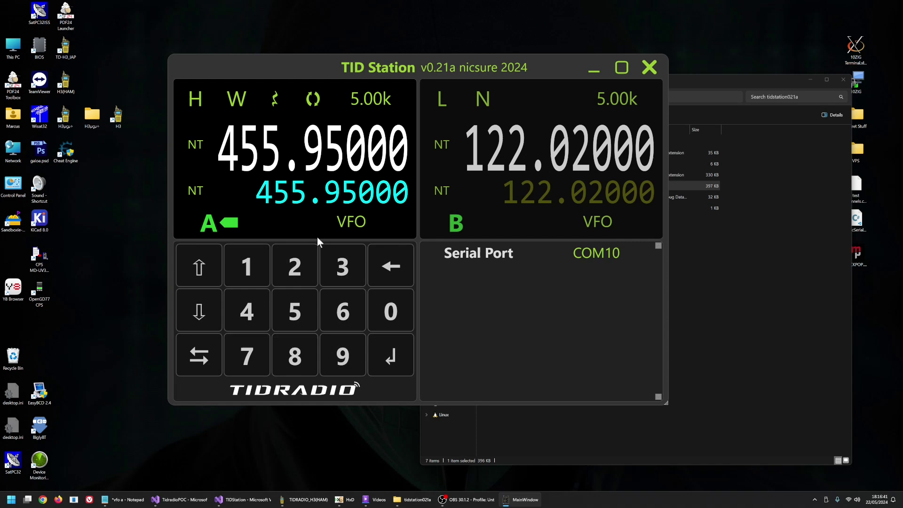
type("300000000")
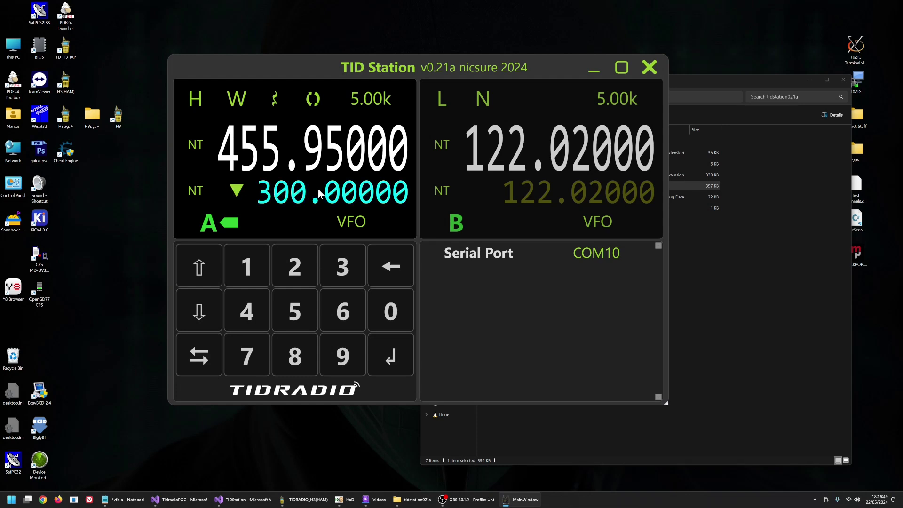
type("45600000")
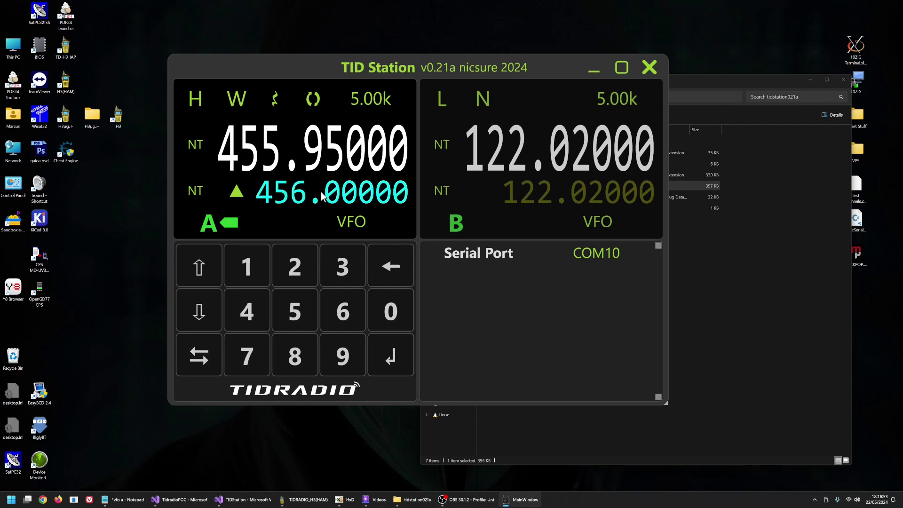
type("88")
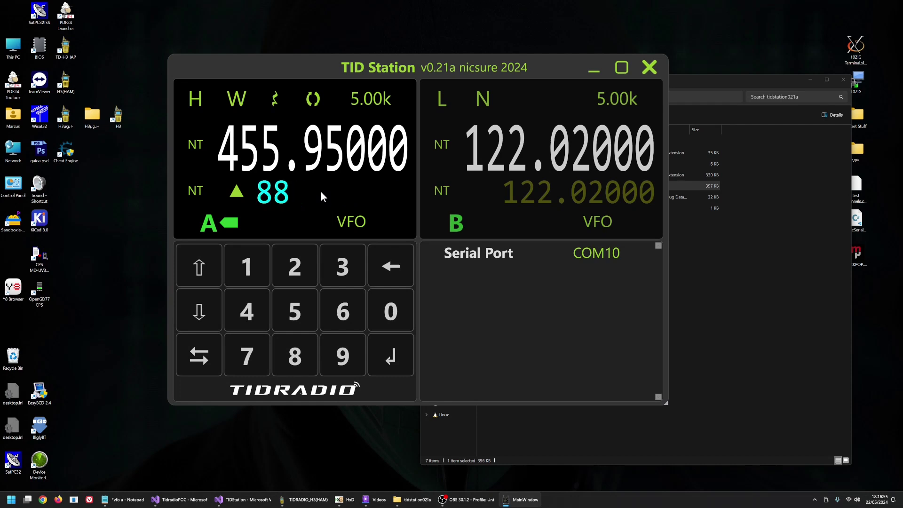
key("Return")
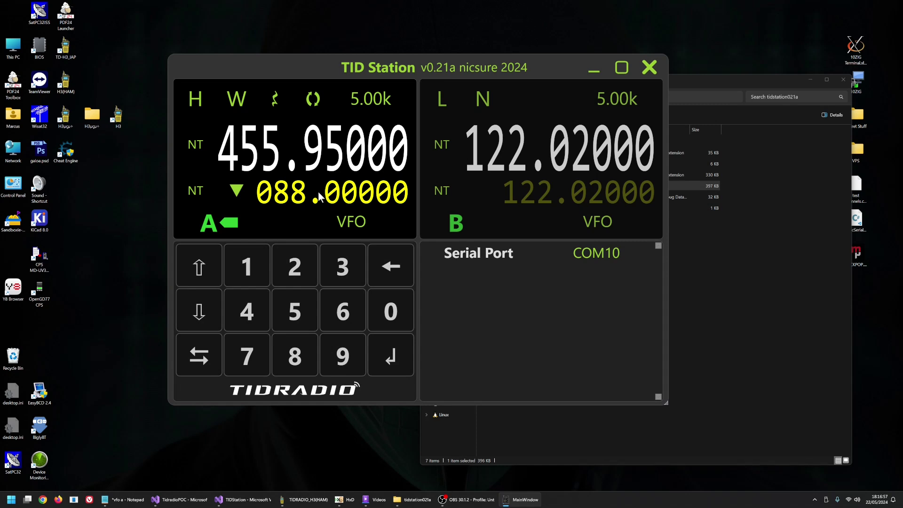
left_click(238, 191)
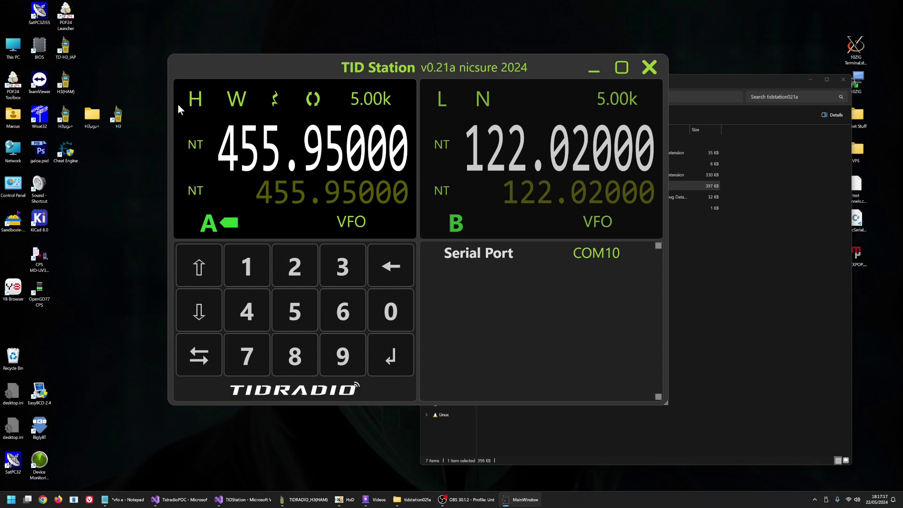
left_click(356, 221)
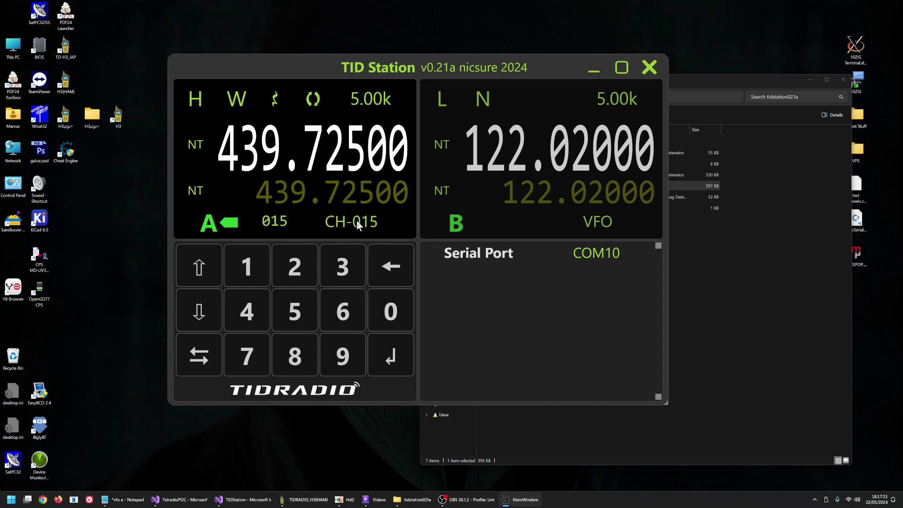
left_click(197, 271)
left_click(197, 271)
left_click(197, 270)
left_click(198, 271)
left_click(198, 271)
left_click(198, 270)
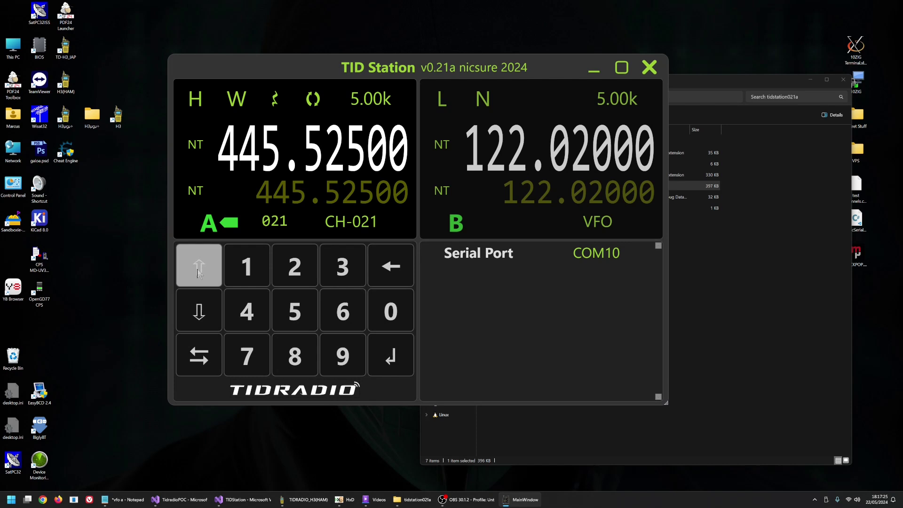
left_click(205, 318)
left_click(206, 318)
left_click(206, 318)
left_click(206, 318)
left_click(206, 318)
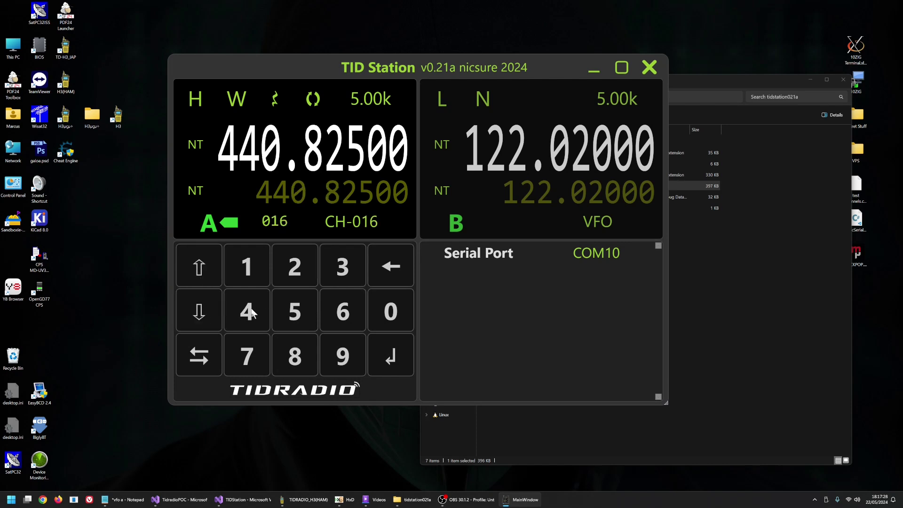
left_click(257, 275)
left_click(282, 277)
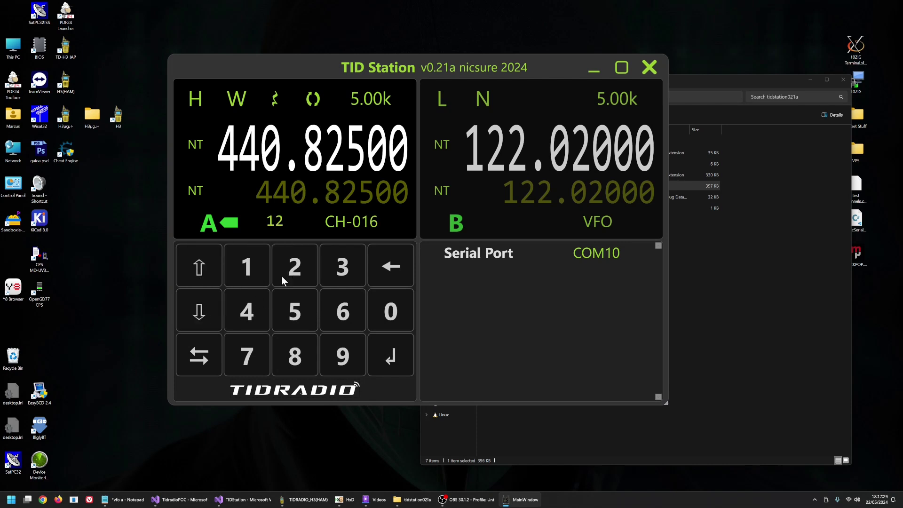
left_click(386, 353)
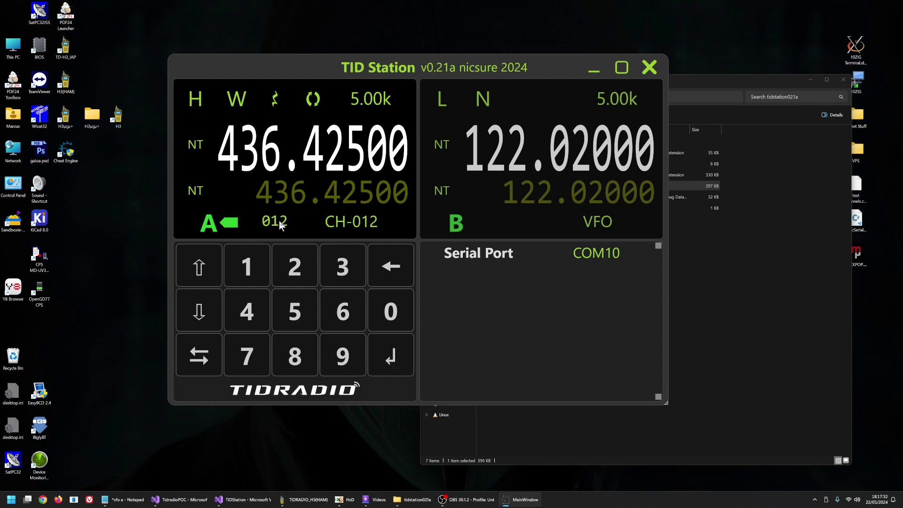
left_click(351, 227)
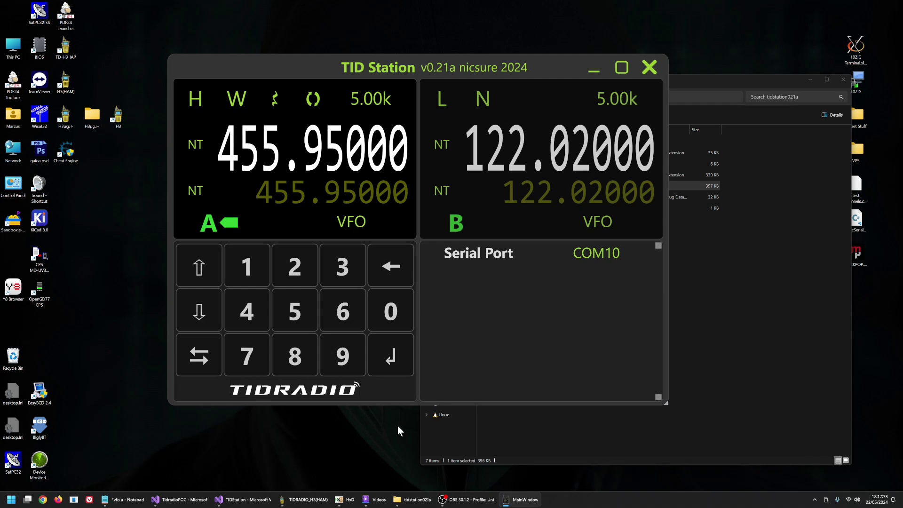
- Activate VFO B (122.02000, low power, narrow) using the swap key
left_click(203, 361)
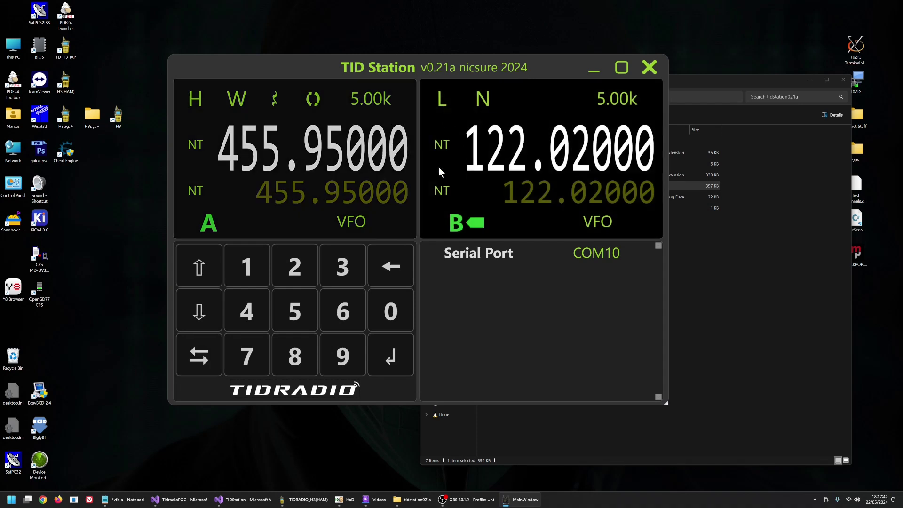